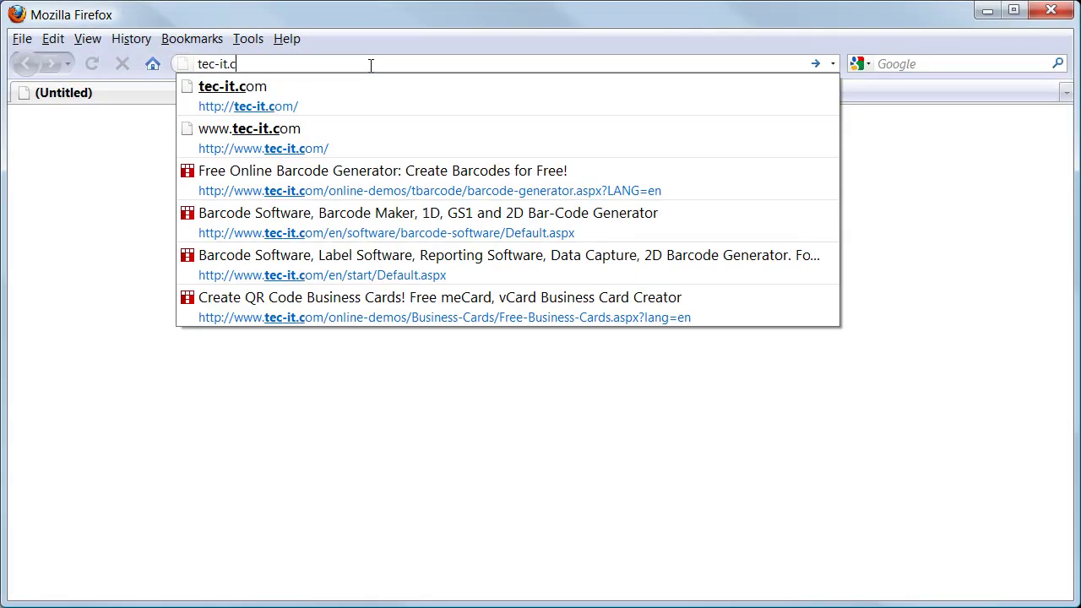
- Load the tec-it.com homepage in Firefox
key(Return)
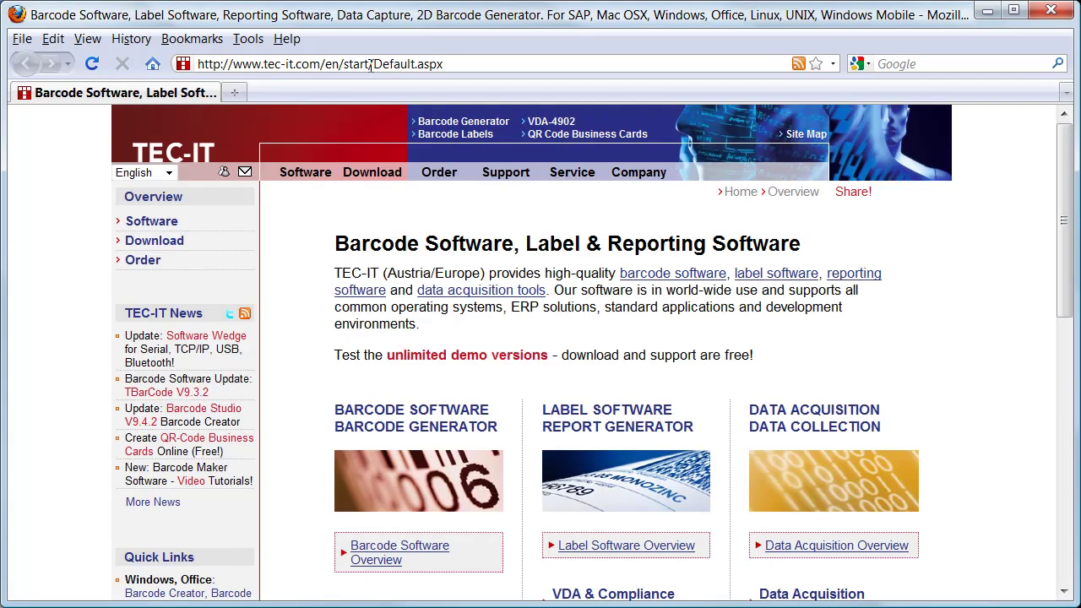
- Go to the Free Online Barcode Generator and browse the barcode type list to 2D codes
click(486, 125)
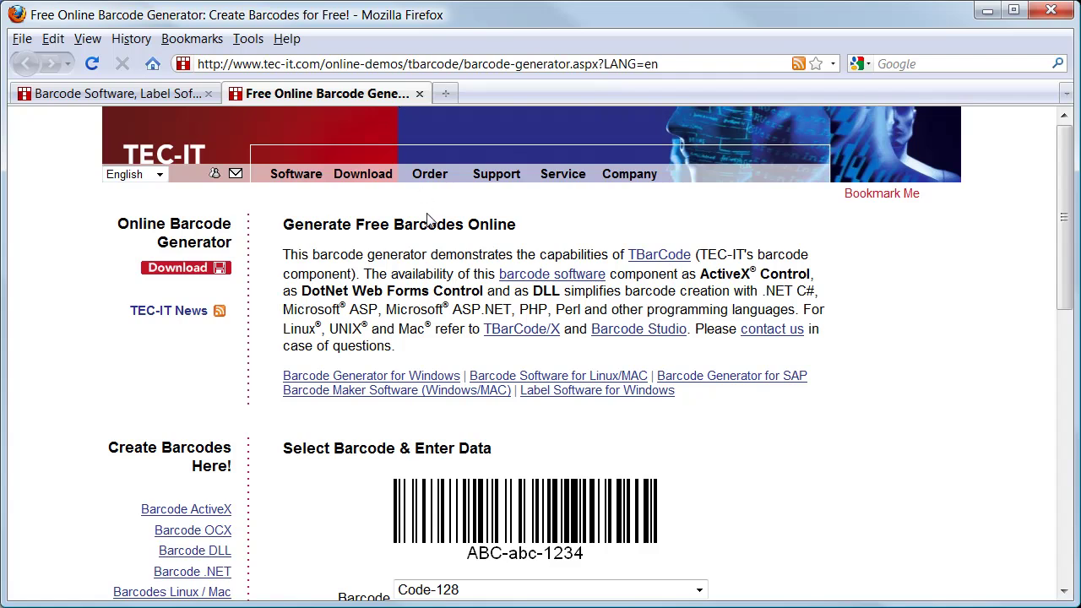
scroll(428, 220, down, 6)
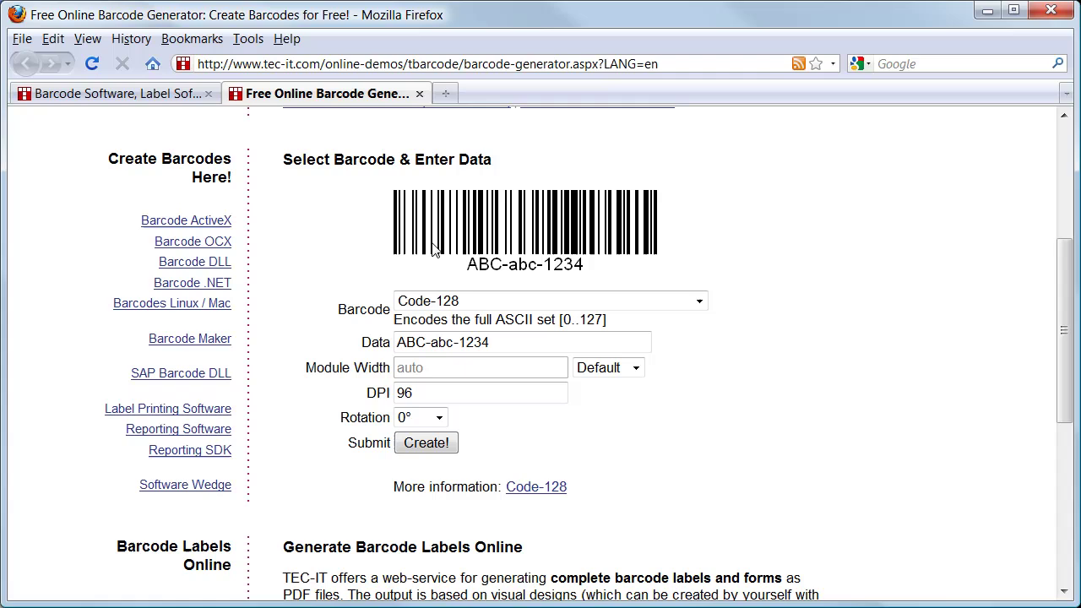
click(452, 310)
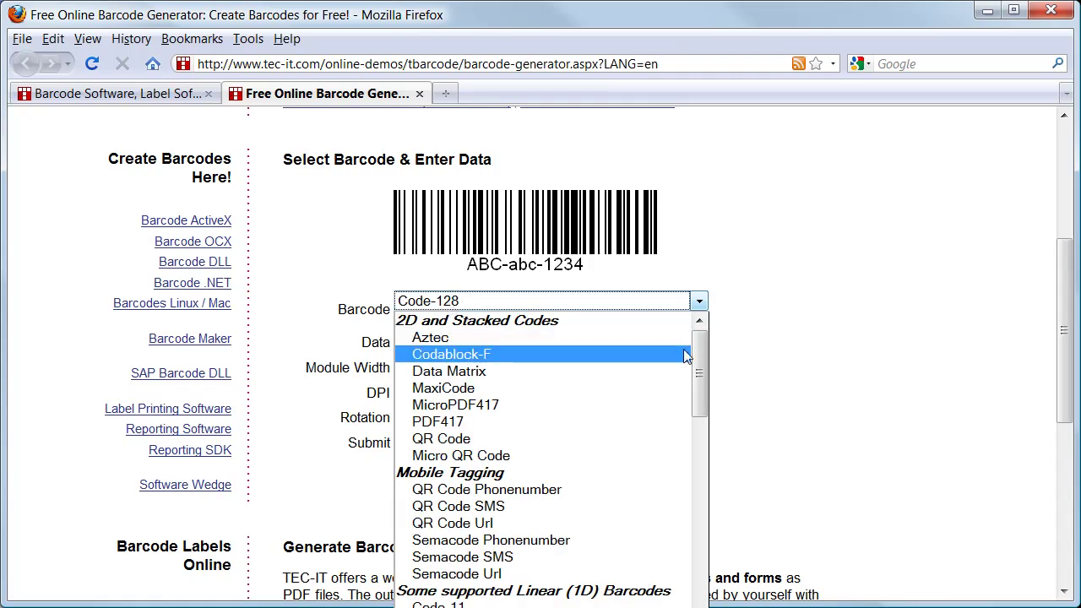
drag(696, 362, 699, 339)
click(572, 437)
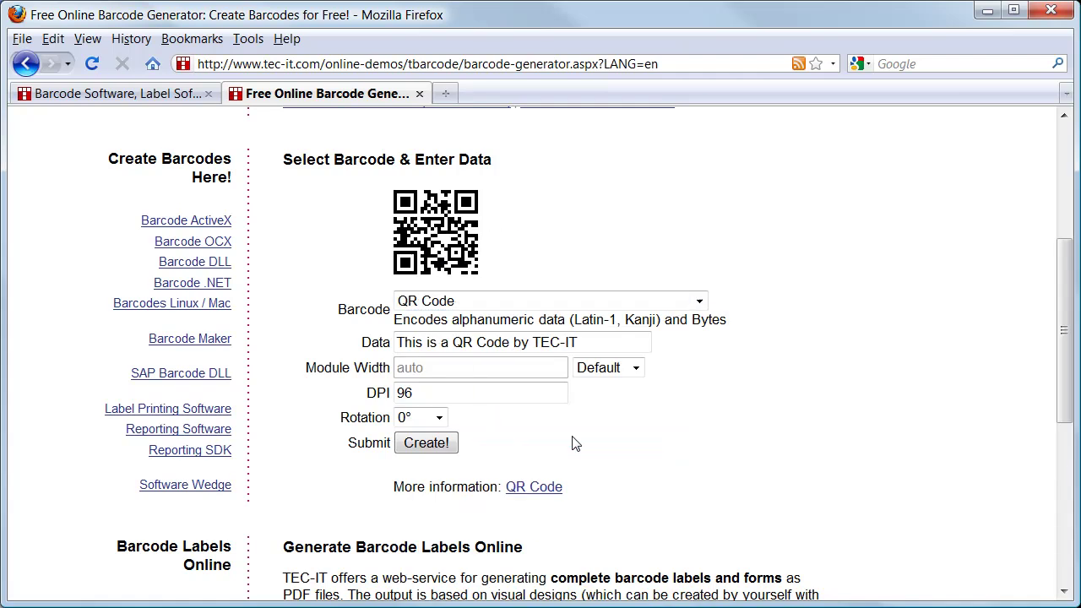
drag(577, 342, 395, 341)
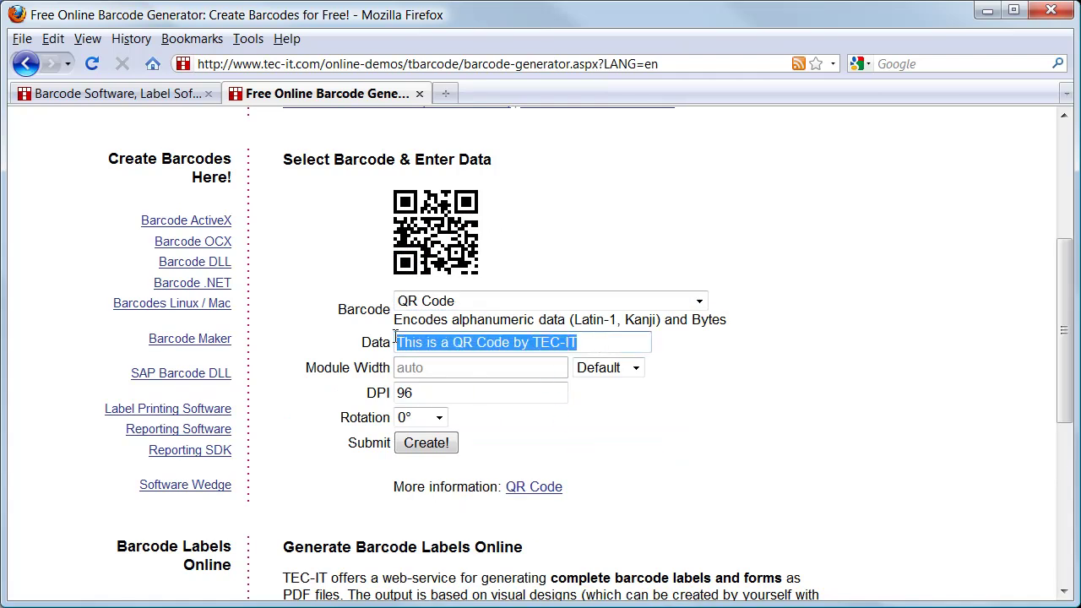
text(http:)
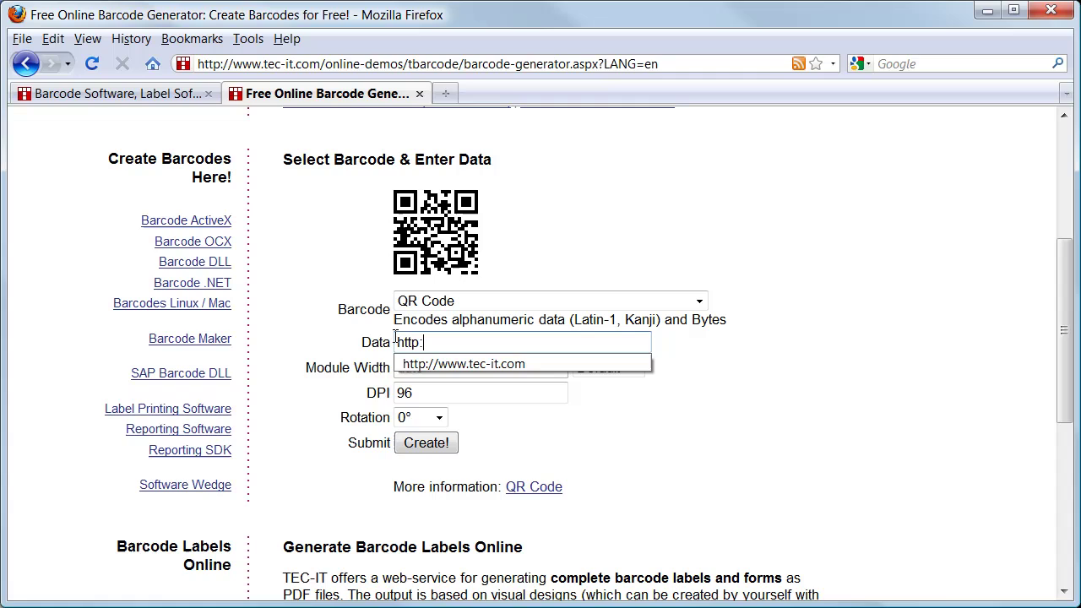
text(//www.te)
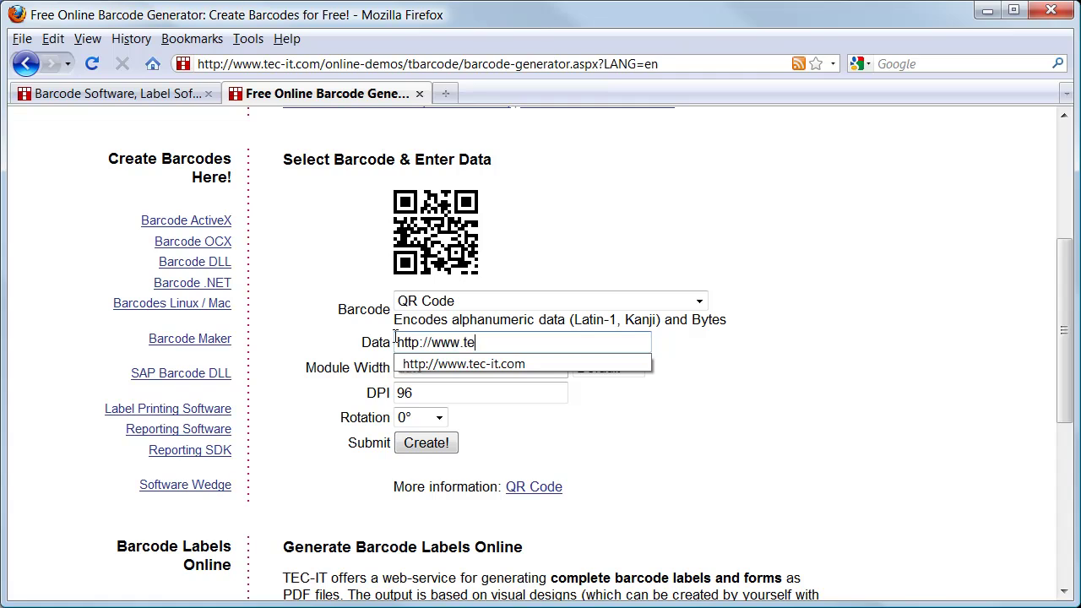
text(c-it.com)
click(621, 409)
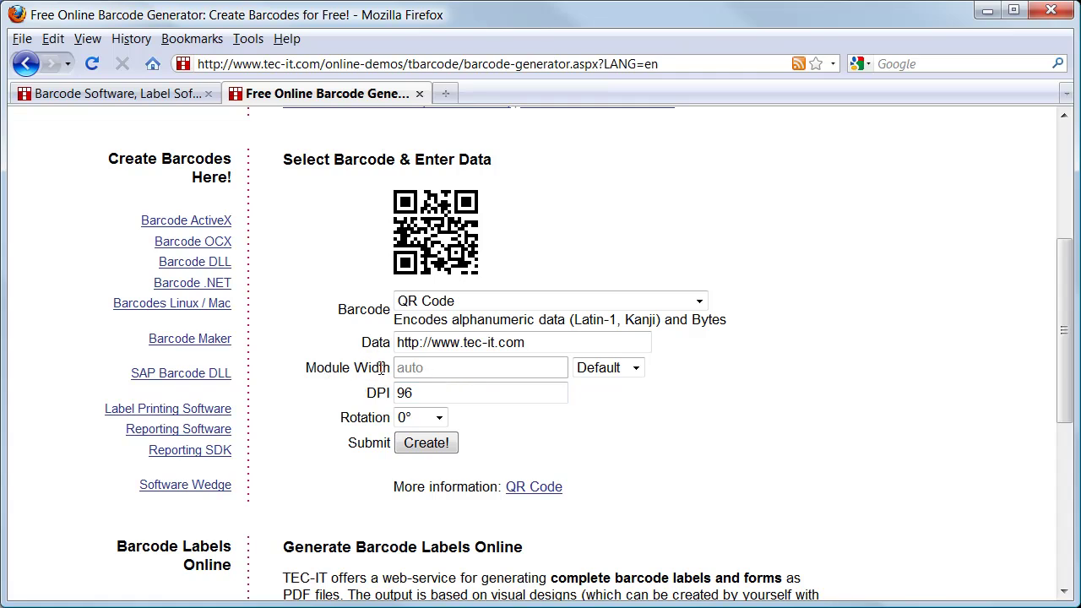
- Change the DPI from 96 to 300 and regenerate the QR code
click(404, 394)
drag(426, 391, 392, 388)
text(300)
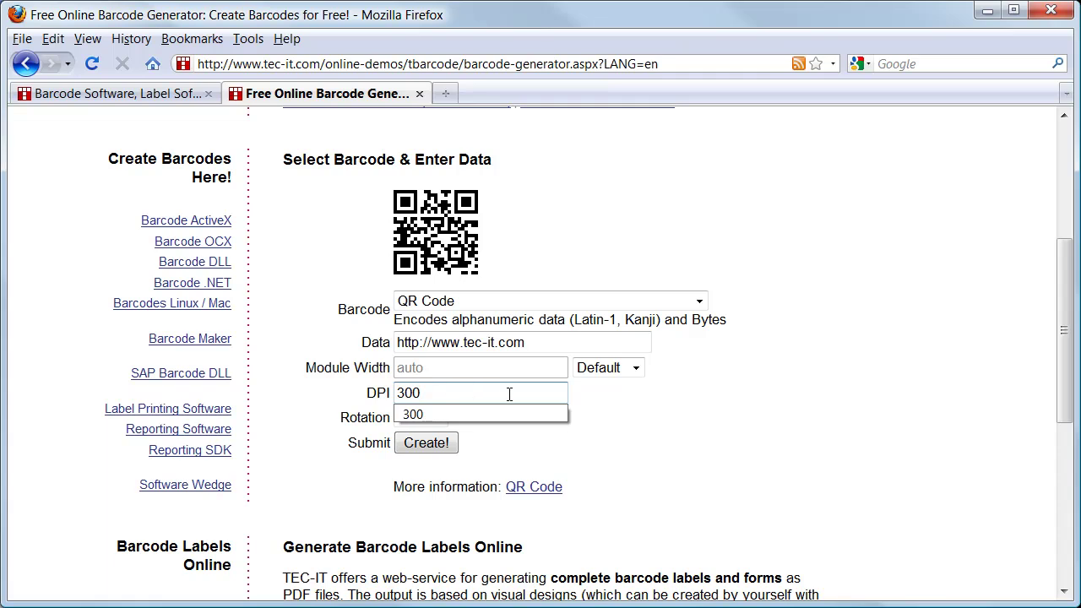
click(601, 414)
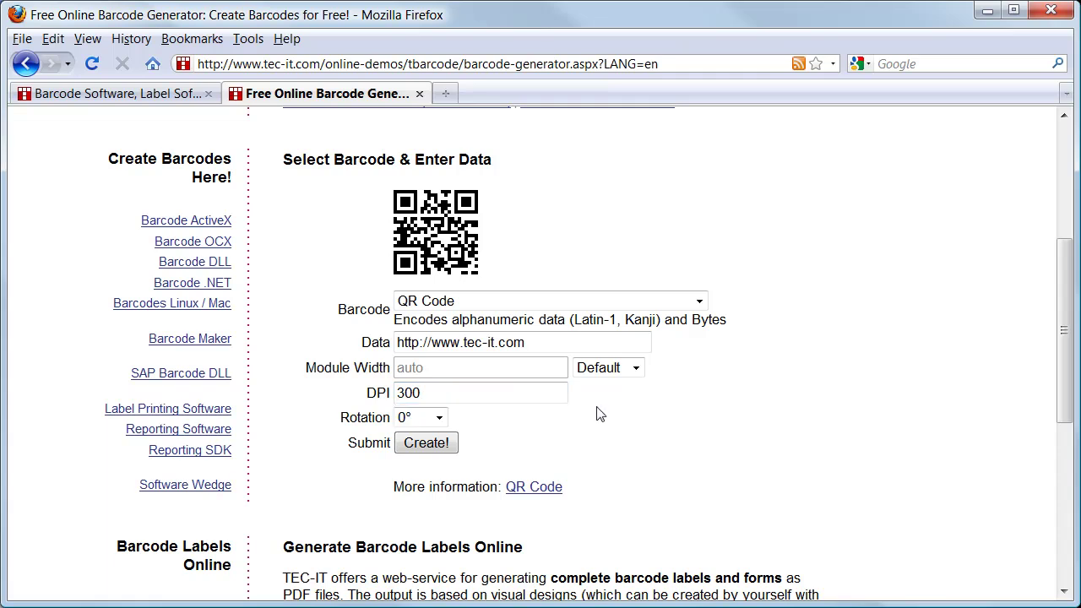
click(443, 452)
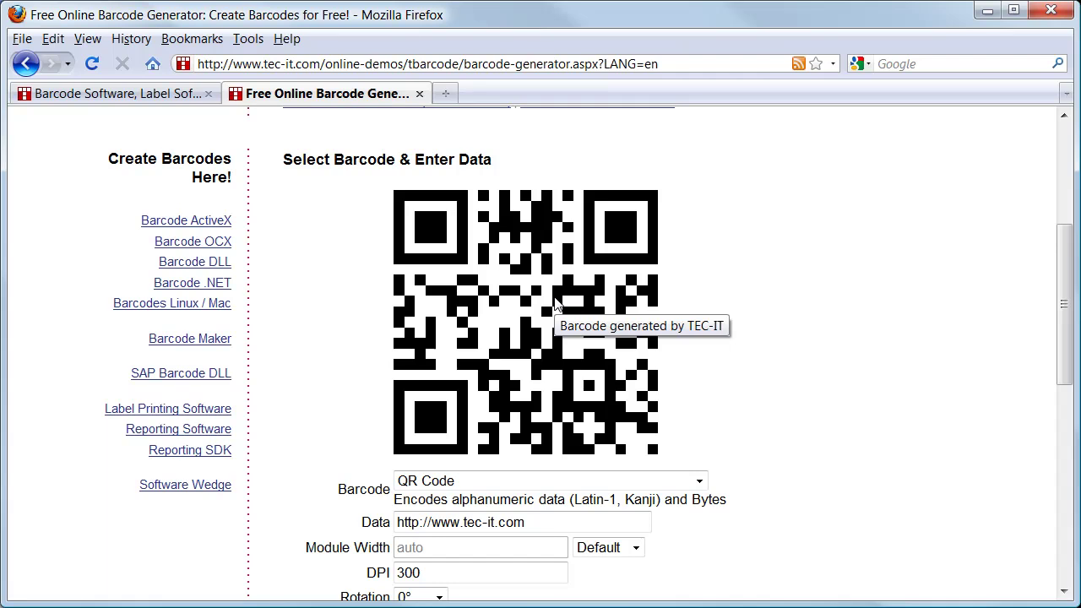
- Save the QR code image as qrcode.gif in the Downloads folder
right_click(556, 304)
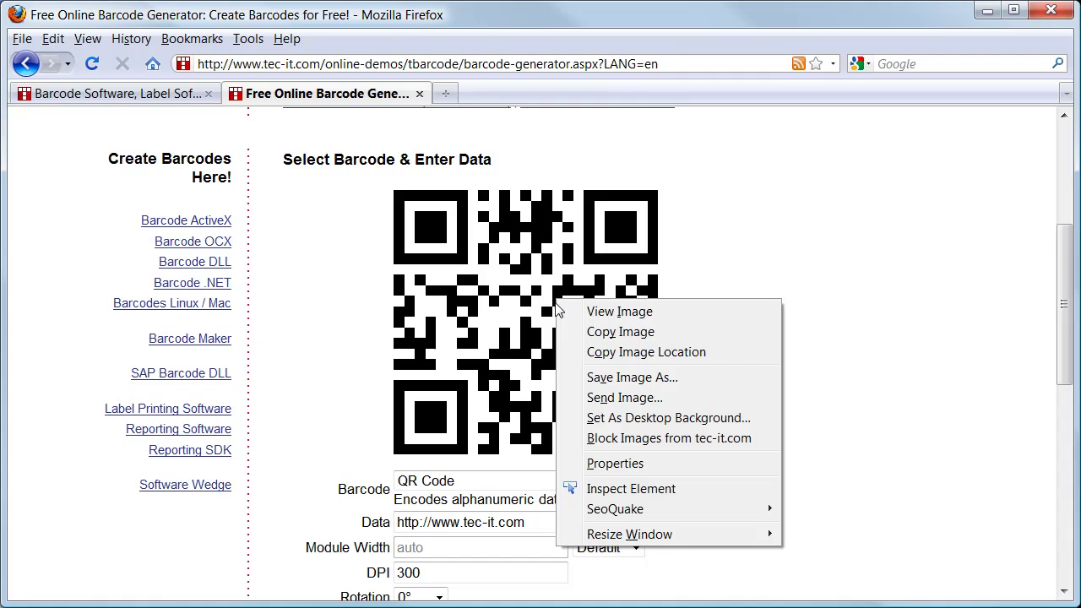
click(582, 383)
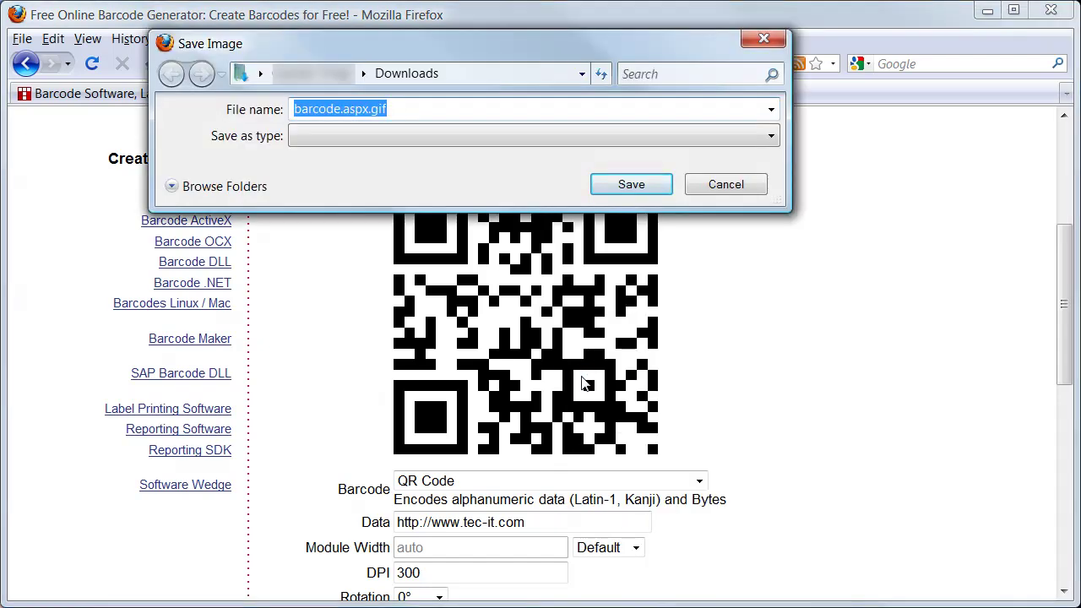
text(qrcode.gif)
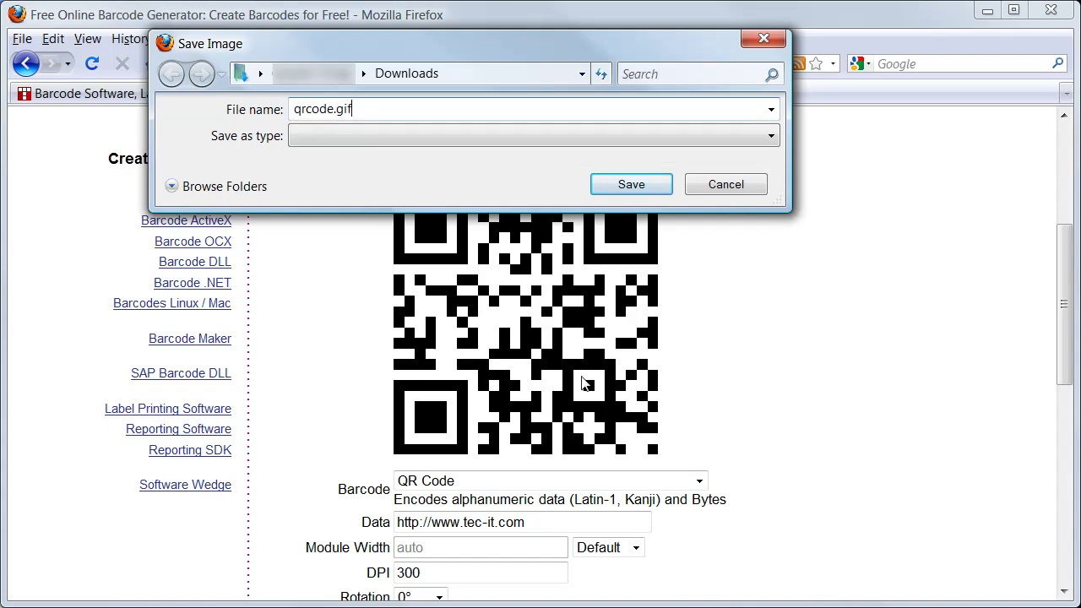
key(Return)
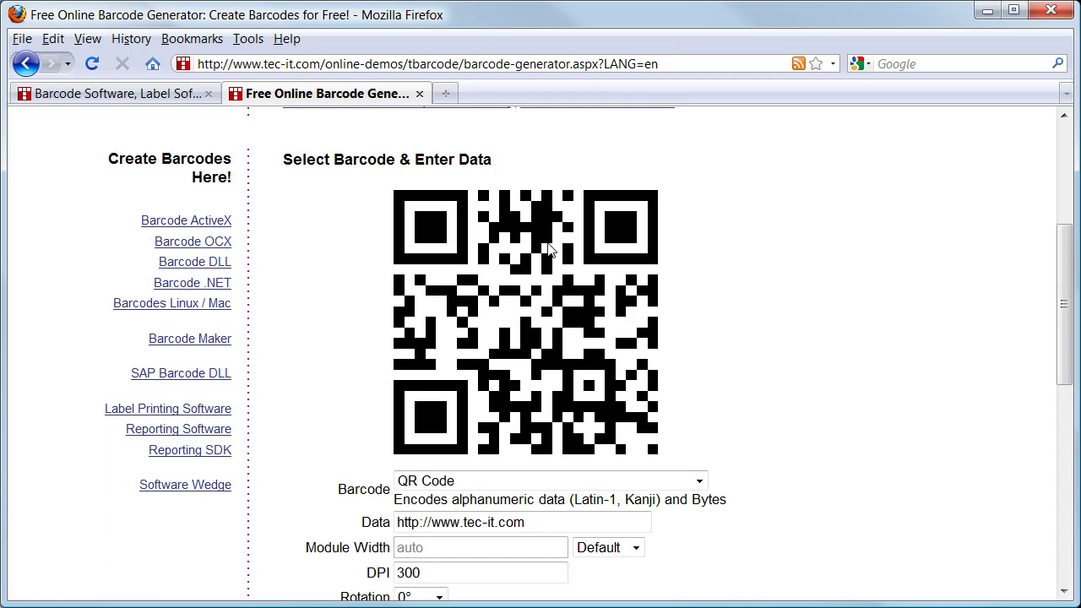
- Scroll down to the Barcode Permalink HTML code box and scroll through its contents
scroll(549, 249, down, 10)
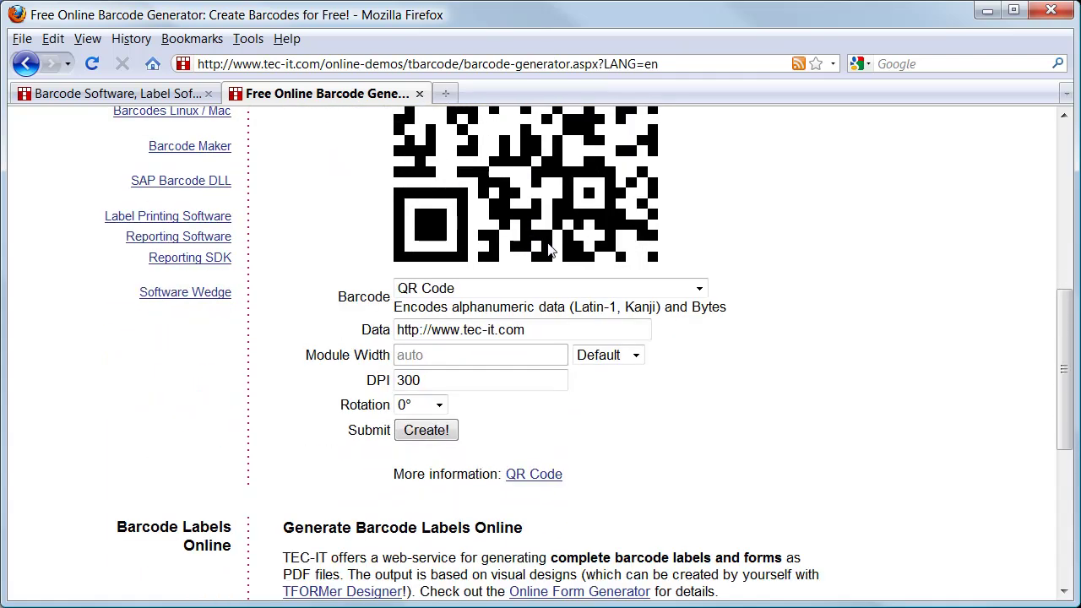
scroll(548, 249, down, 2)
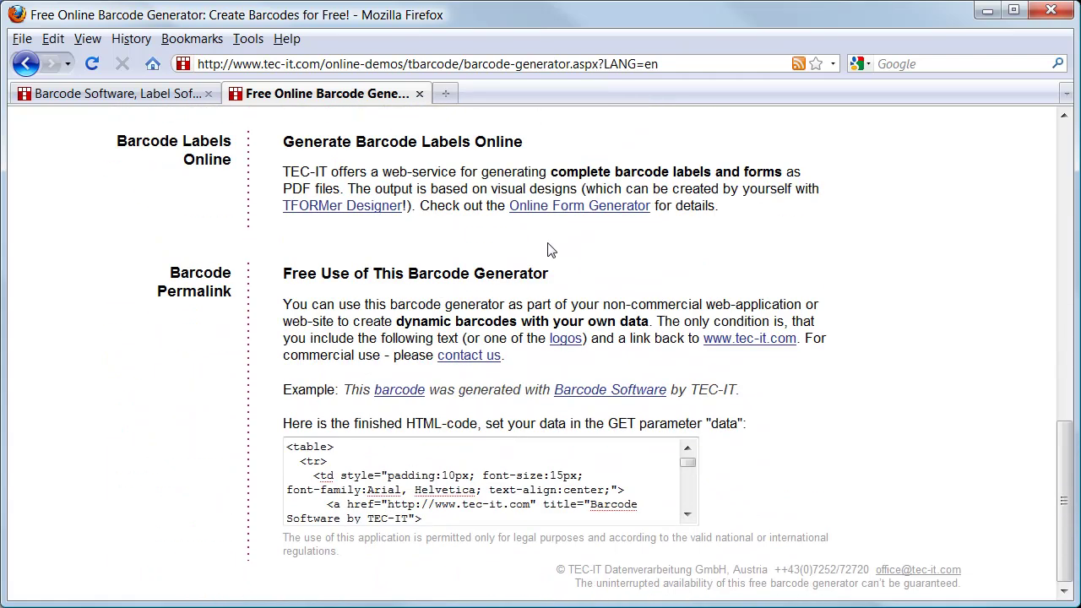
click(688, 514)
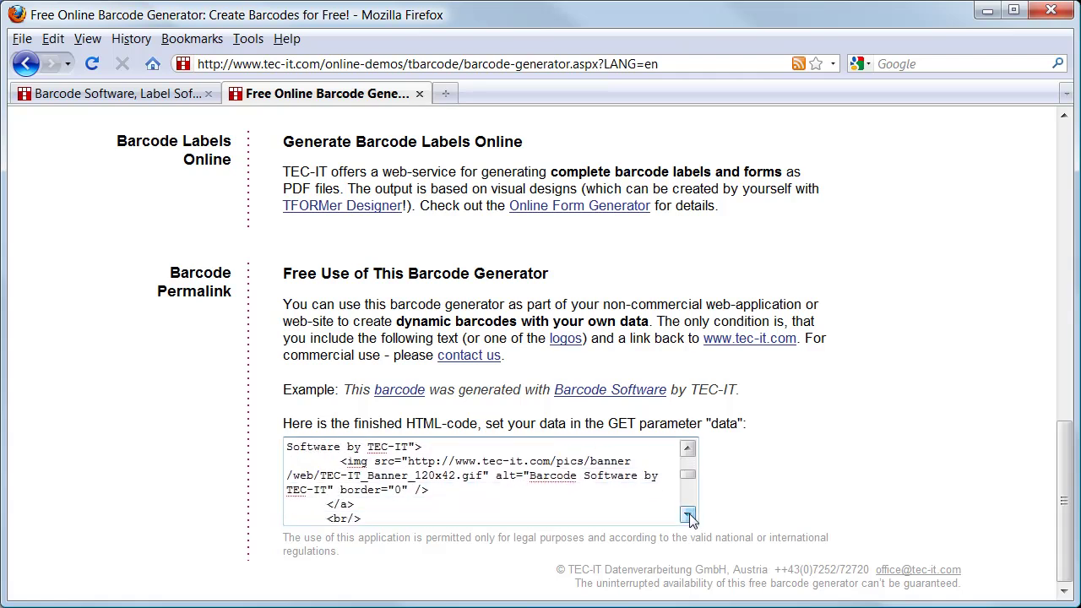
click(688, 515)
click(688, 515)
click(688, 515)
click(689, 514)
click(689, 514)
click(689, 514)
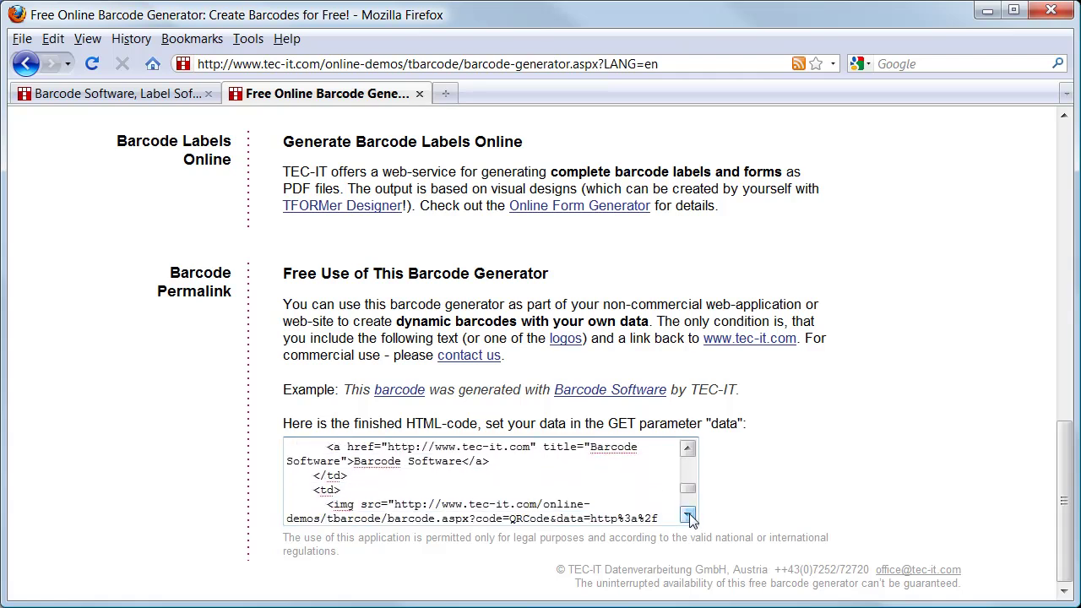
click(689, 517)
click(688, 448)
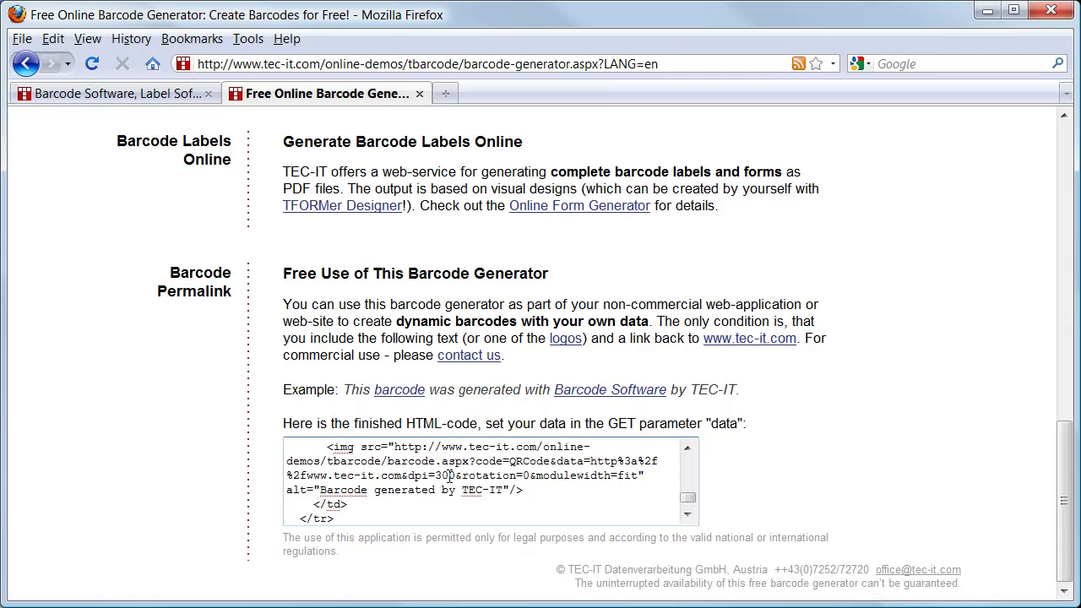
- Select the full img src barcode URL containing code=QRCode and dpi=300
drag(393, 446, 640, 475)
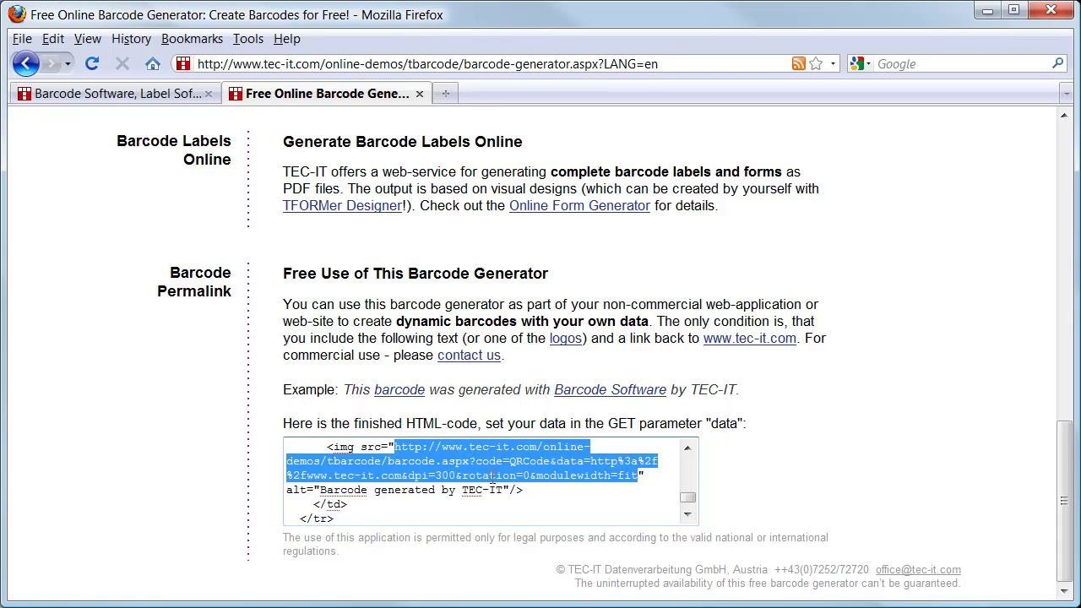
drag(476, 462, 642, 476)
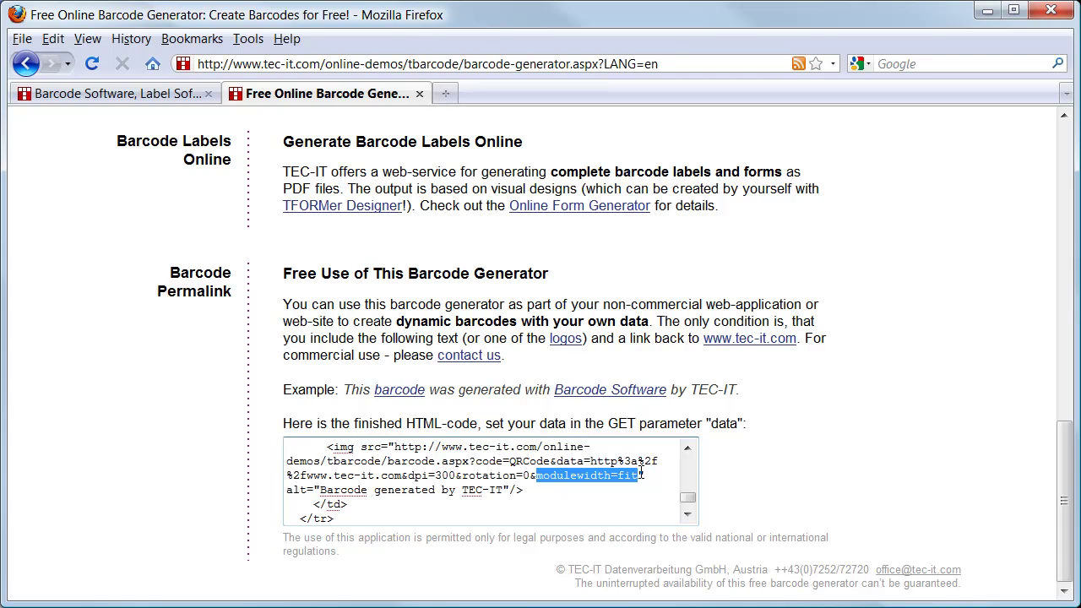
drag(395, 447, 638, 478)
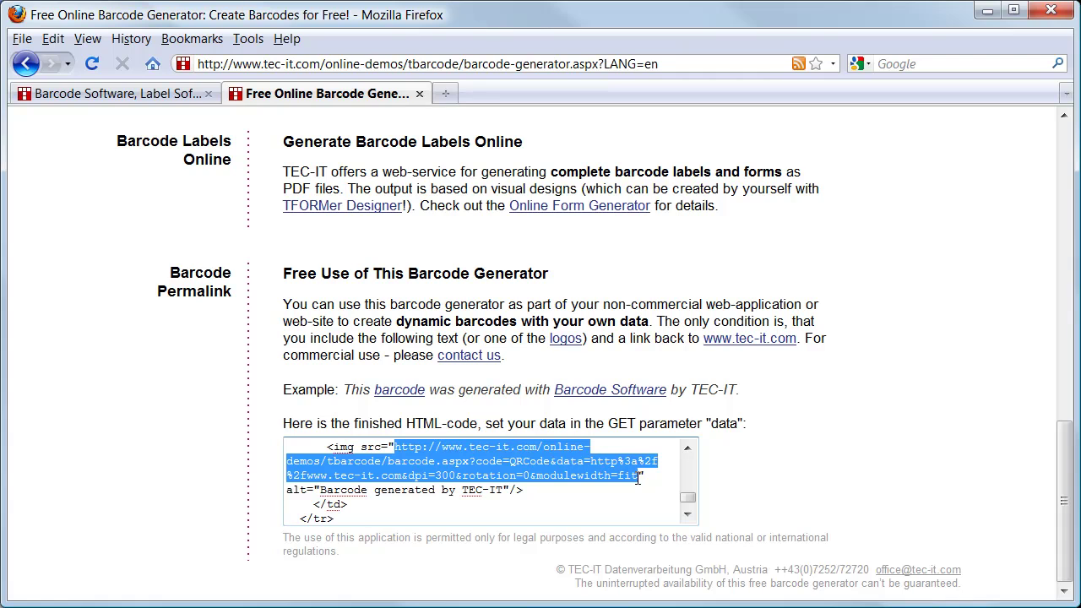
- Paste the copied barcode URL into a new tab and load the QR code image
click(444, 95)
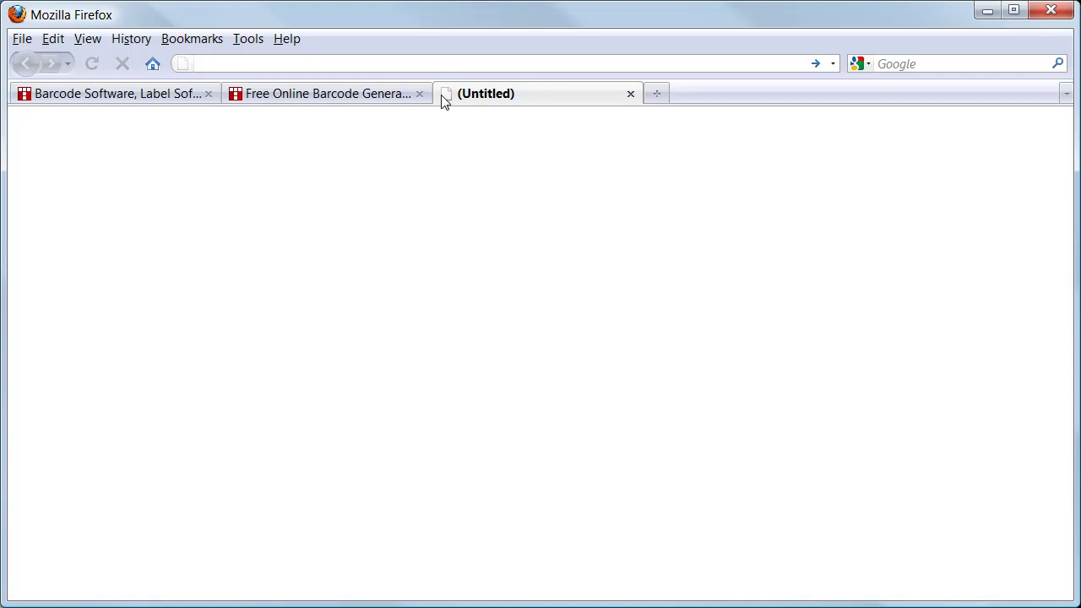
key(ctrl+v)
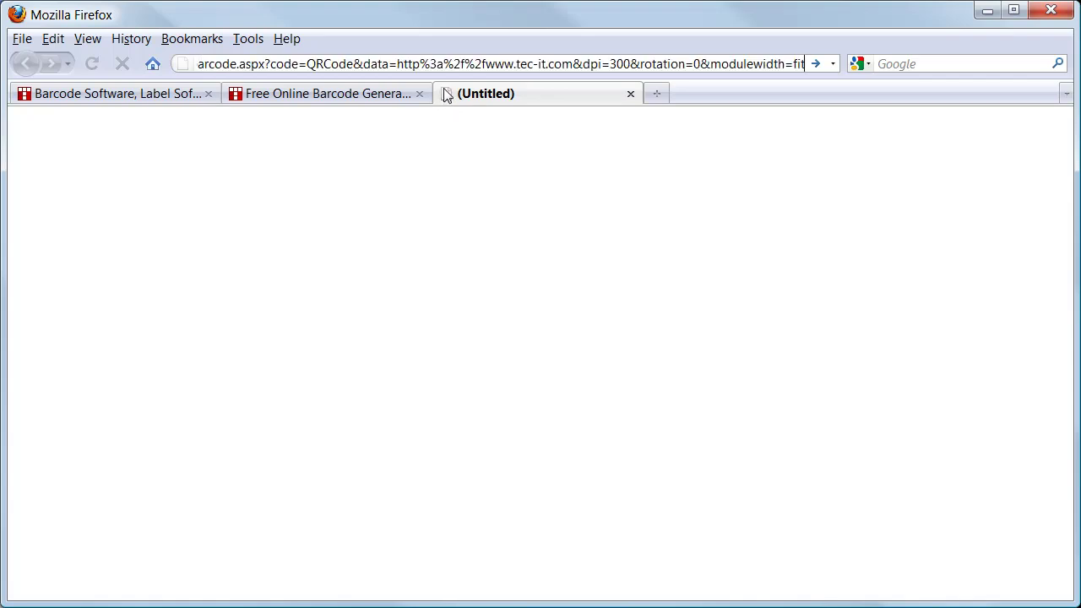
key(Return)
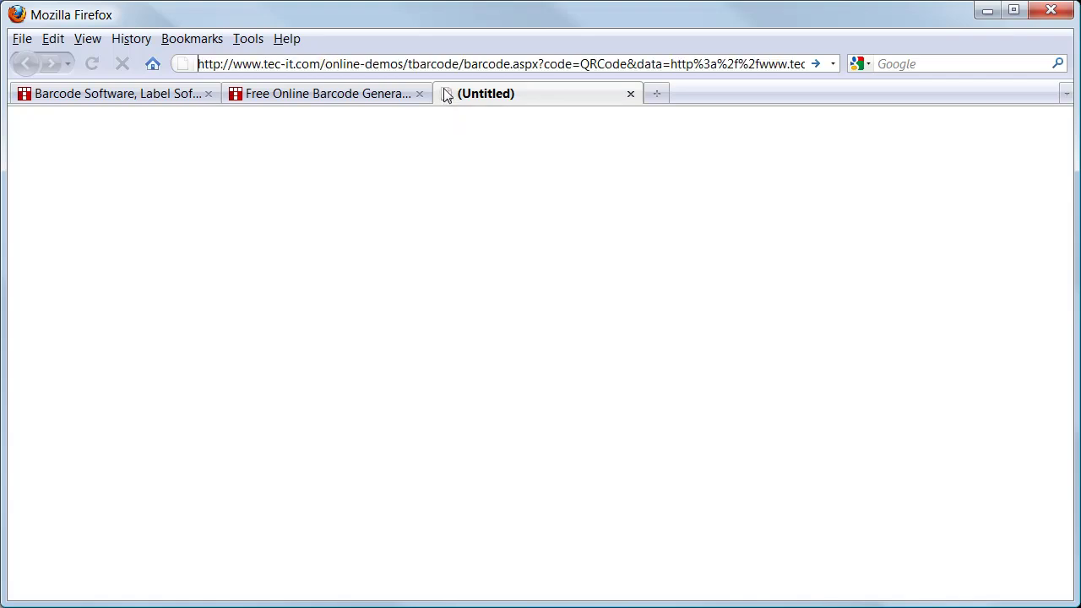